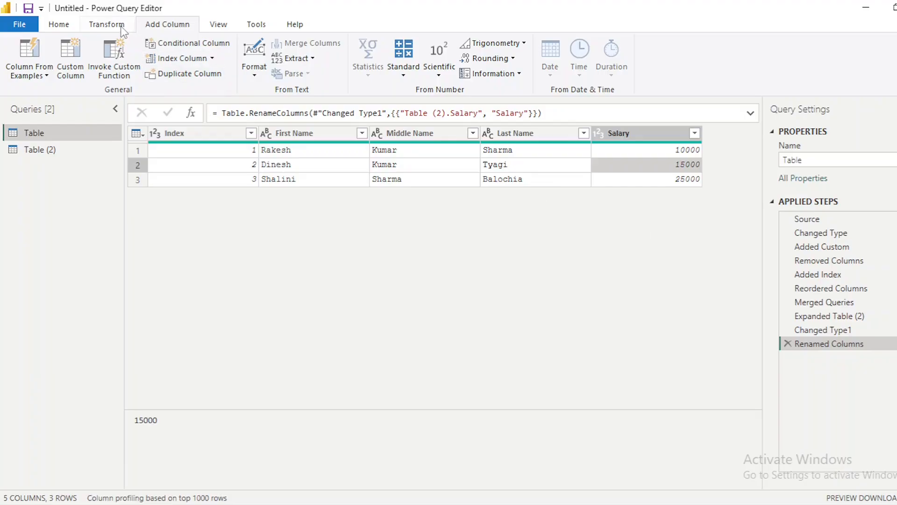
Step: Start a new custom column in the Table query and name it Combine_Column
click(78, 59)
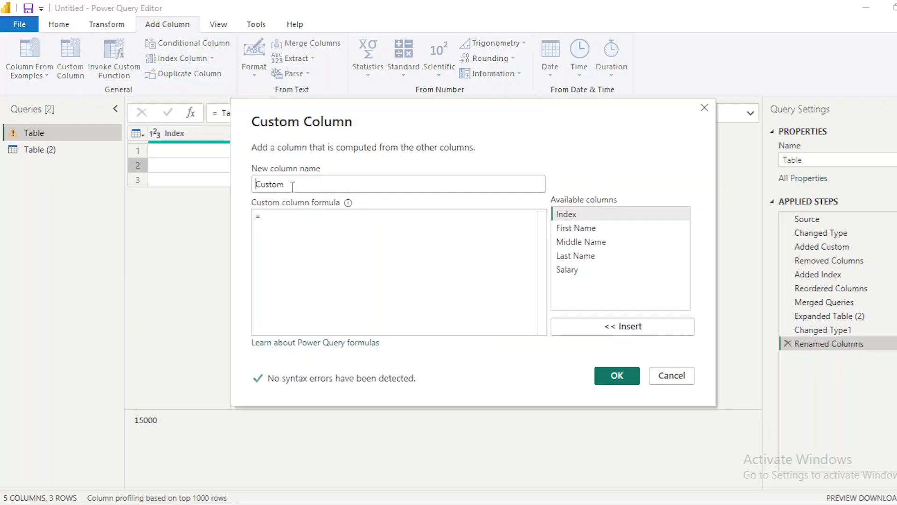
double_click(296, 186)
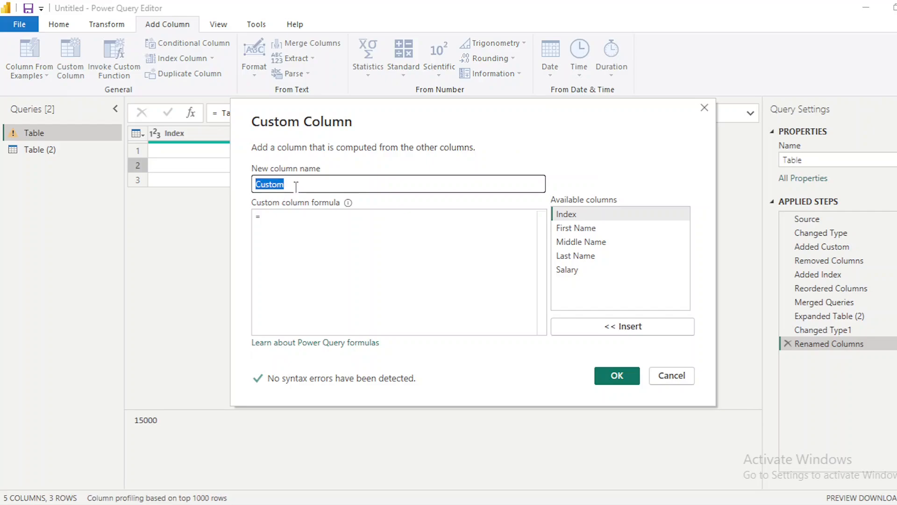
key(BackSpace)
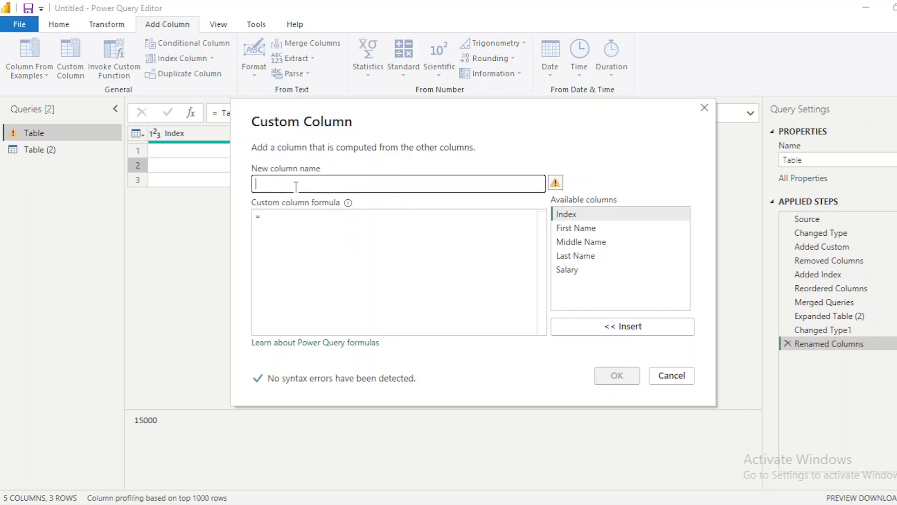
text(Co)
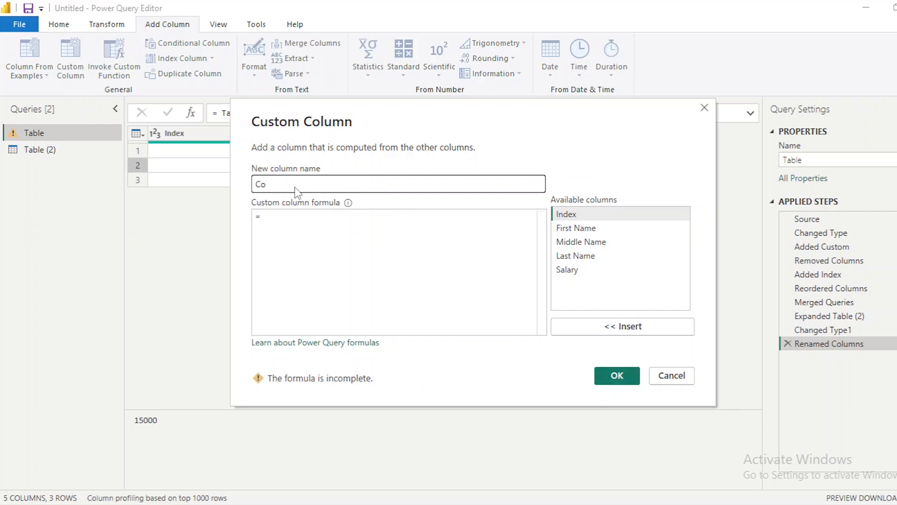
text(mbine_Column)
Step: Begin the custom column formula with the suggested Text.Combine function
click(345, 226)
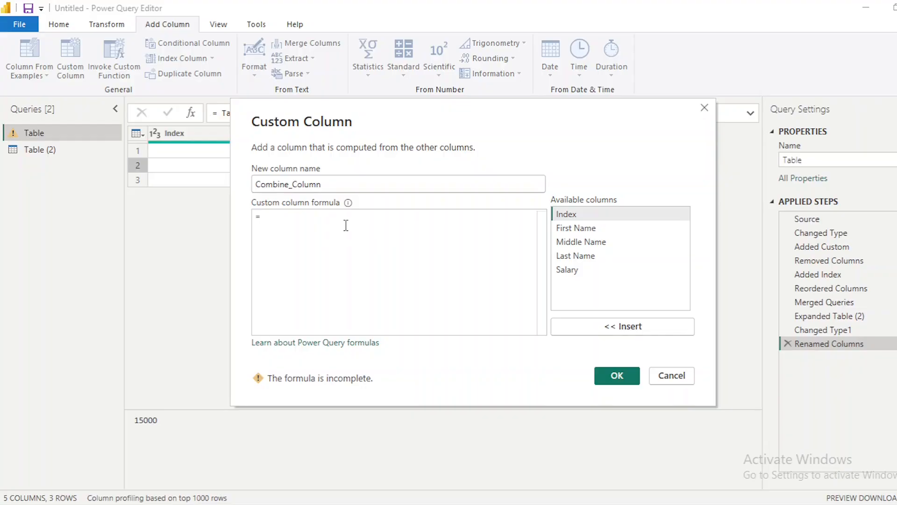
text(Te)
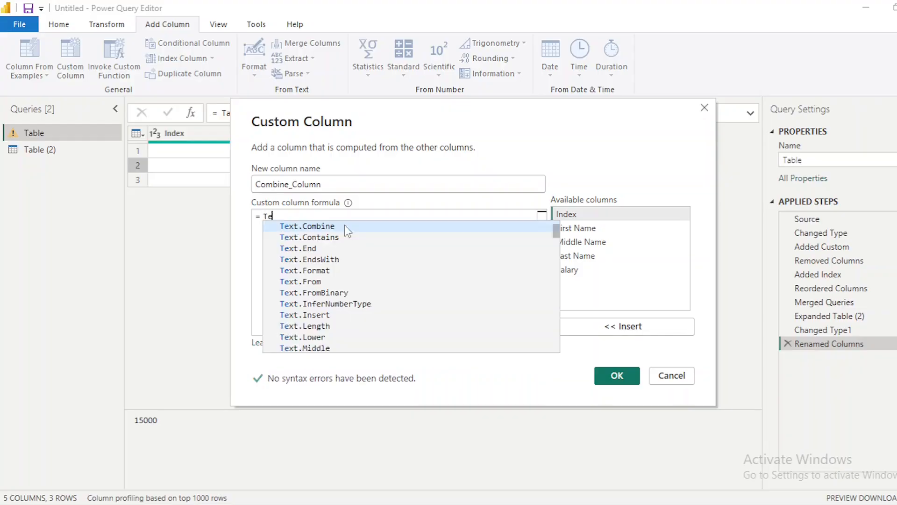
text(xt.Co)
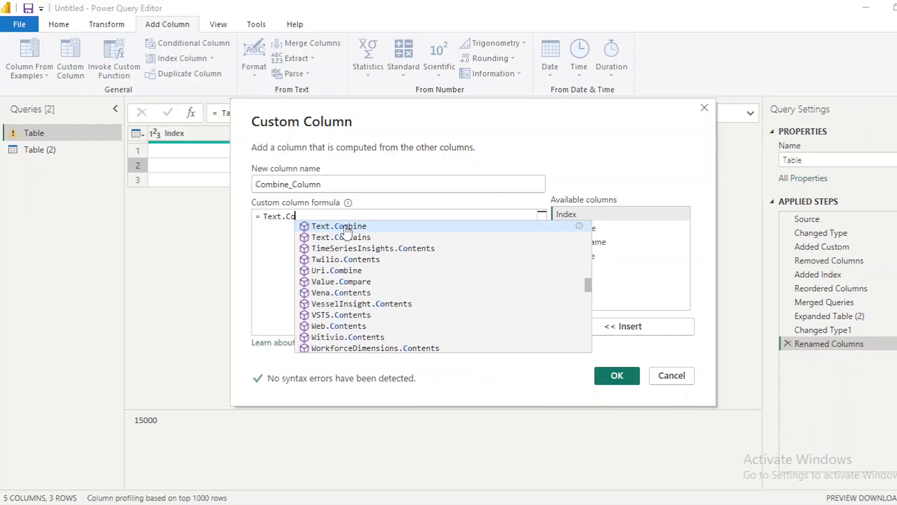
text(mb)
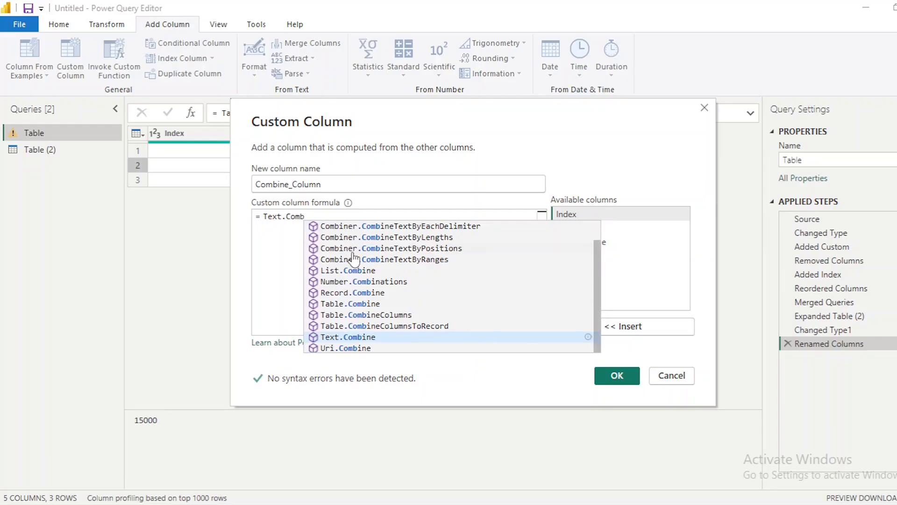
click(349, 271)
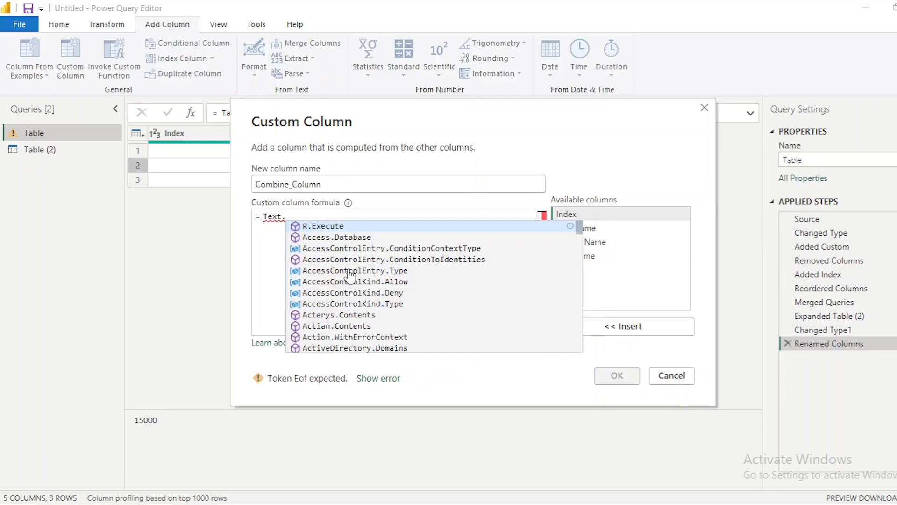
text(Comb)
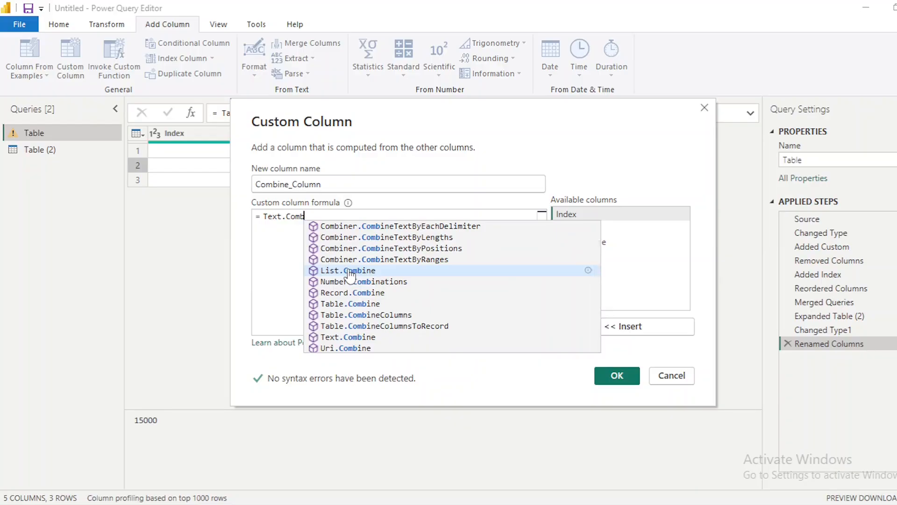
click(355, 336)
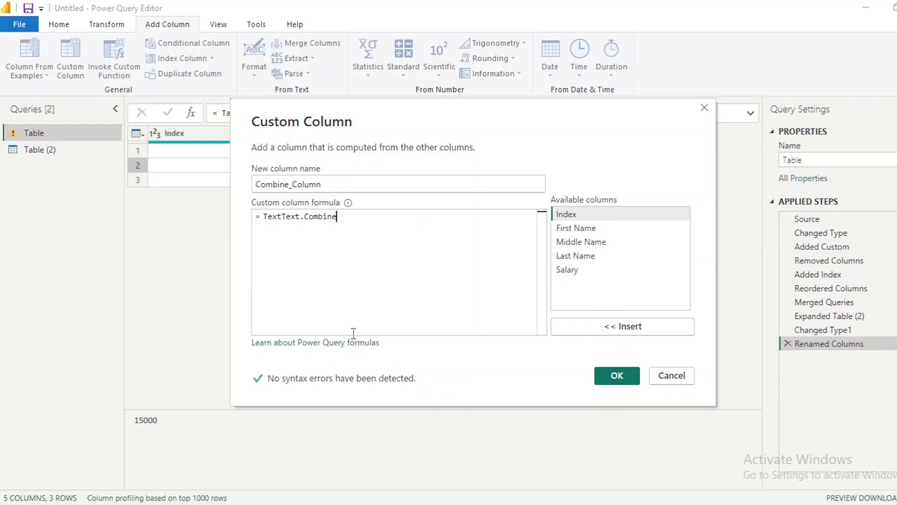
Step: Remove the duplicated Text prefix from the formula and add an opening parenthesis after Text.Combine
key(ctrl+Left)
key(ctrl+Left)
key(Delete)
key(Delete)
key(Delete)
key(Delete)
key(ctrl+Right)
key(End)
text(()
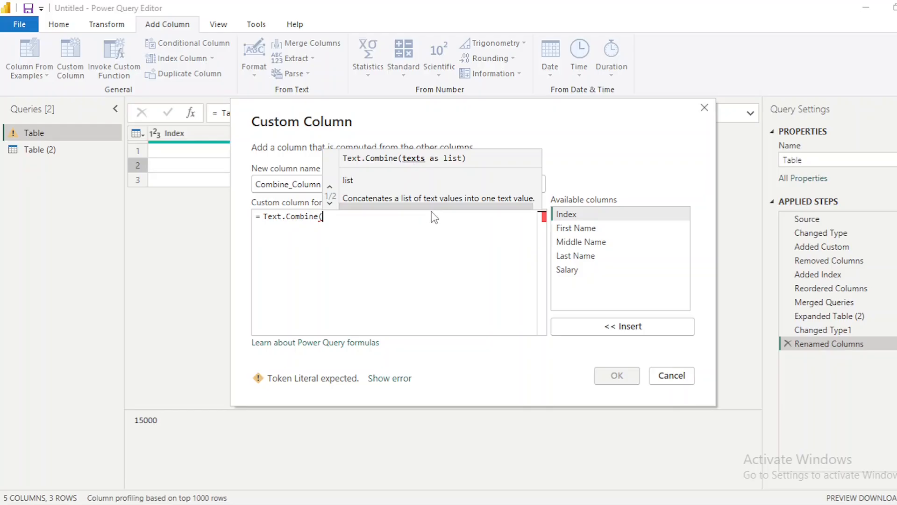
Step: Complete the formula with the First Name and Middle Name columns plus "" as separate arguments, and create the column
click(575, 229)
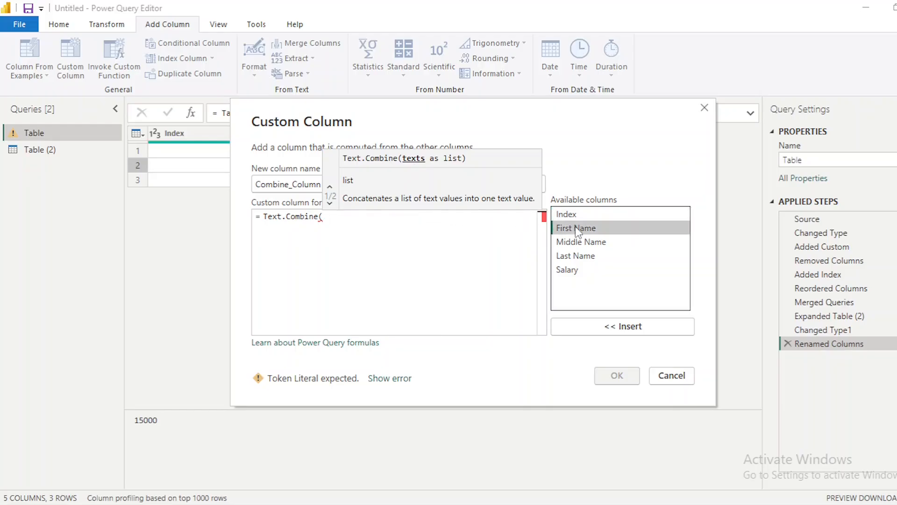
click(614, 328)
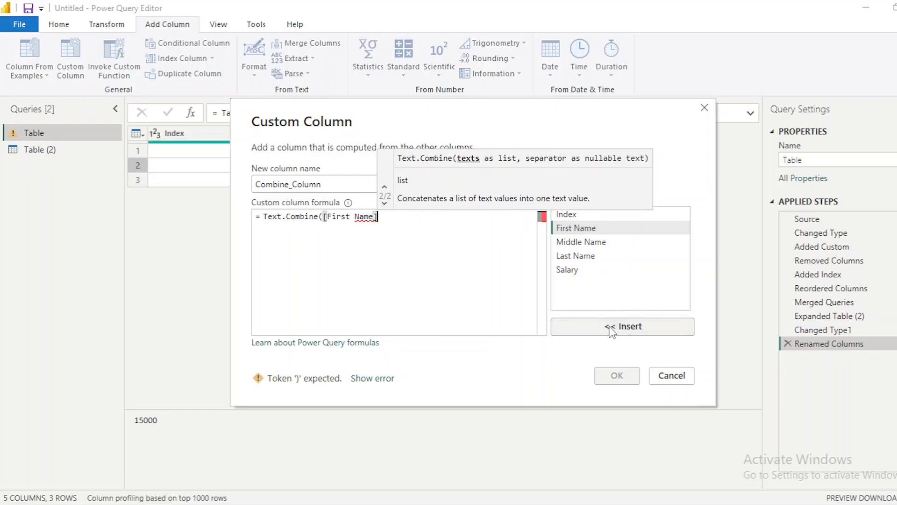
text(,)
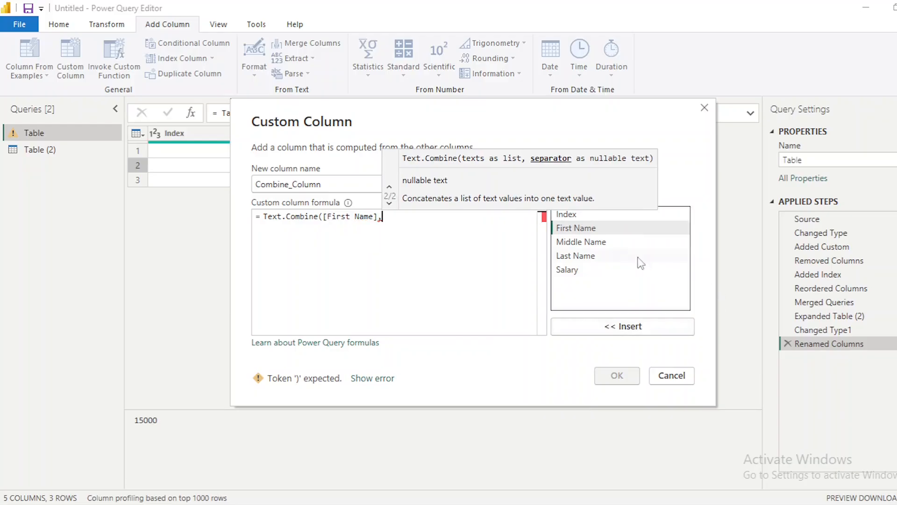
click(607, 242)
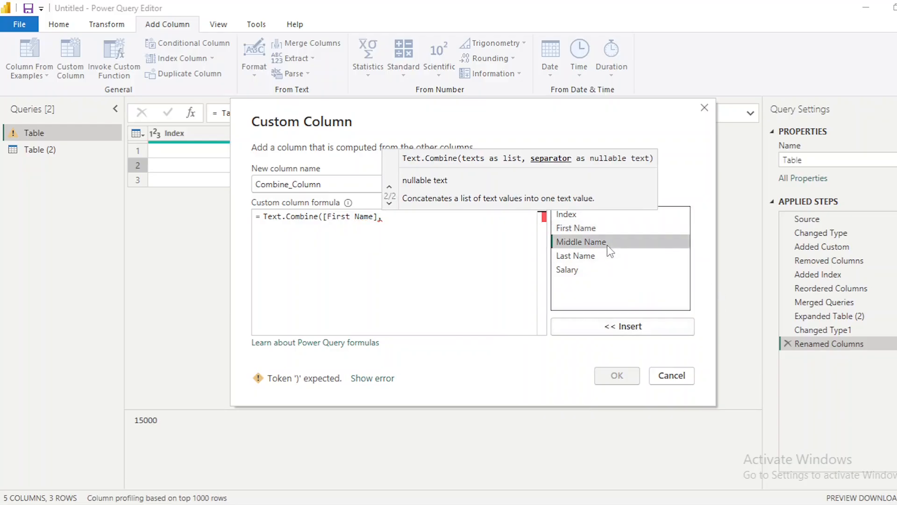
click(613, 332)
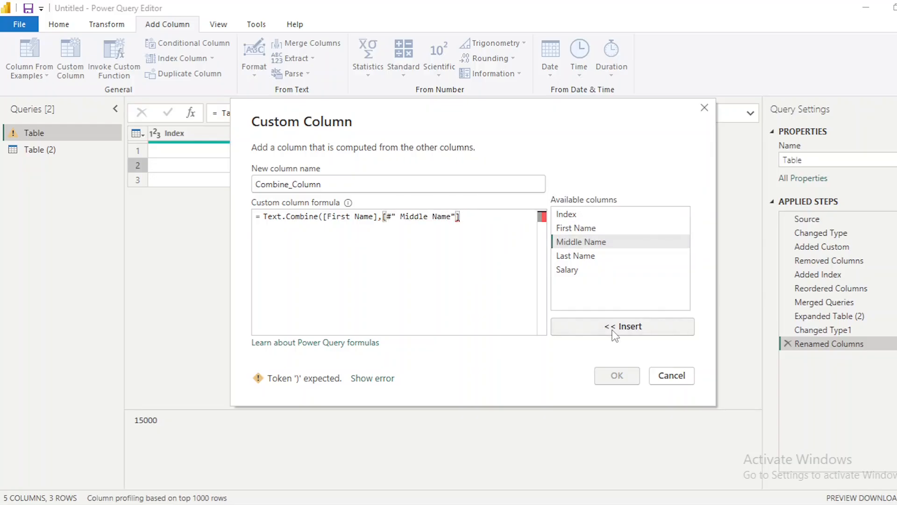
text(,""))
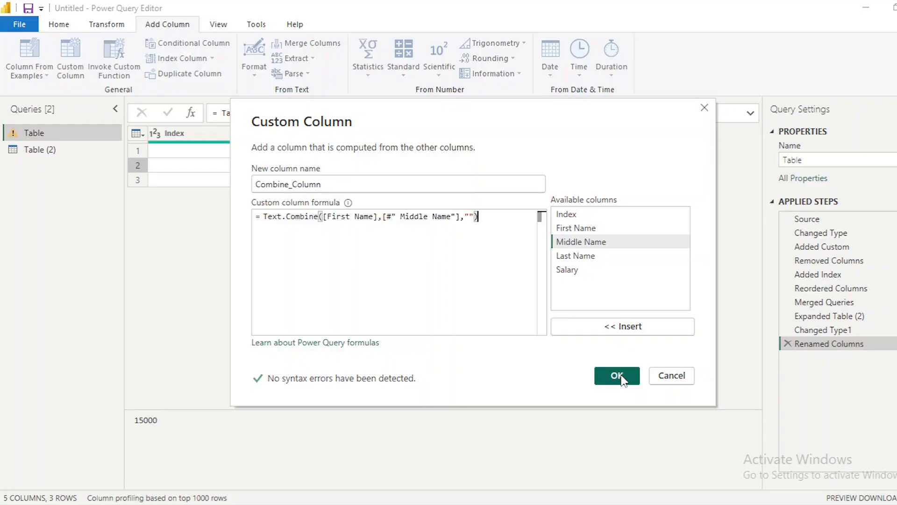
click(618, 375)
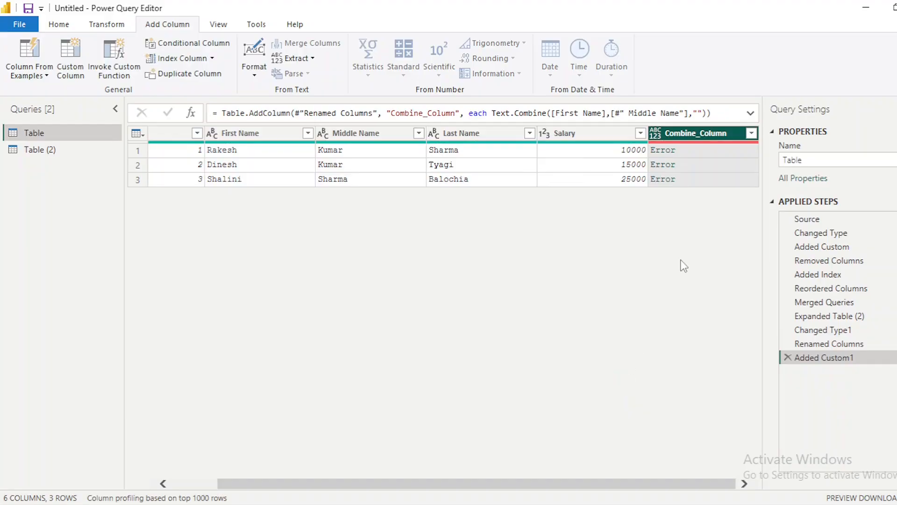
Step: Inspect the error details of the first row in Combine_Column
click(666, 152)
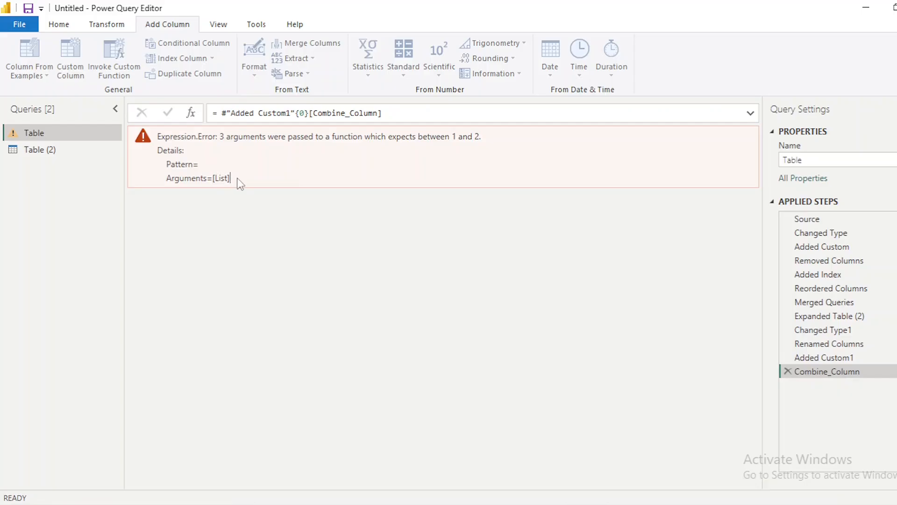
drag(237, 179, 217, 179)
click(275, 181)
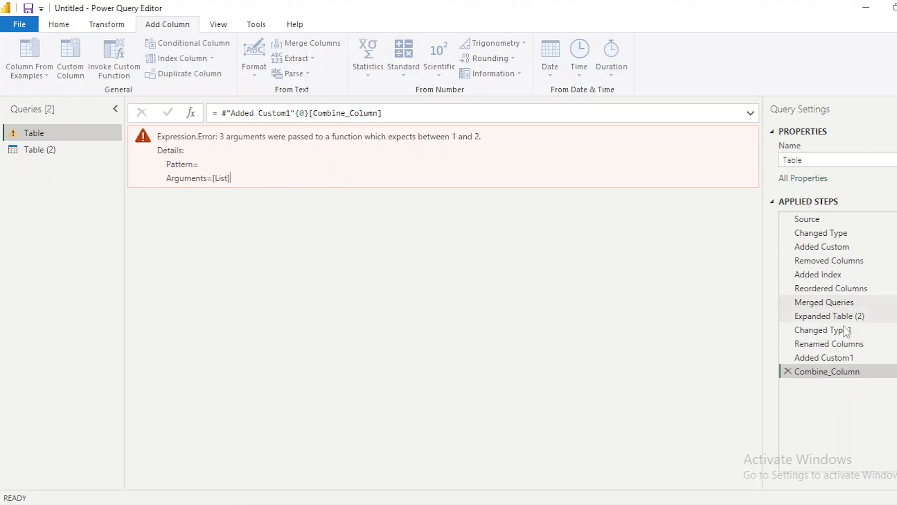
Step: Reopen the settings of the Added Custom1 step and delete the formula's arguments back to Text.Combine(
right_click(812, 358)
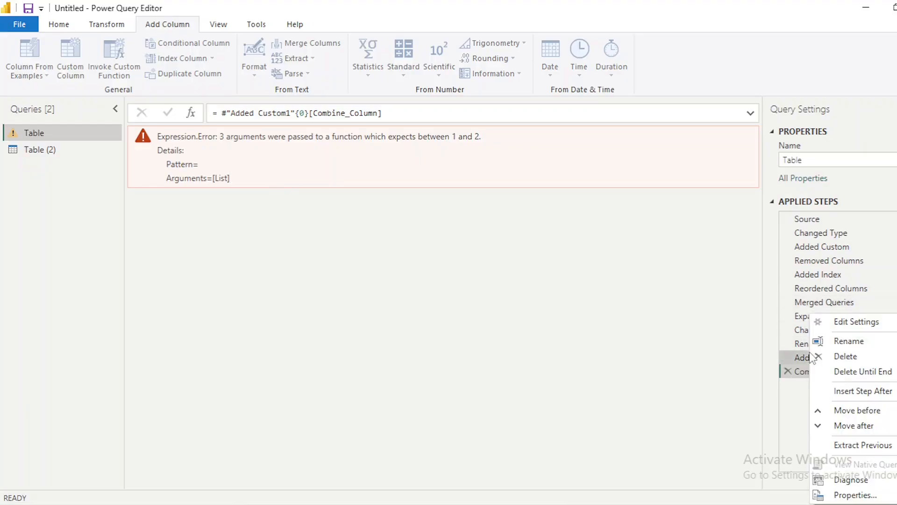
click(864, 326)
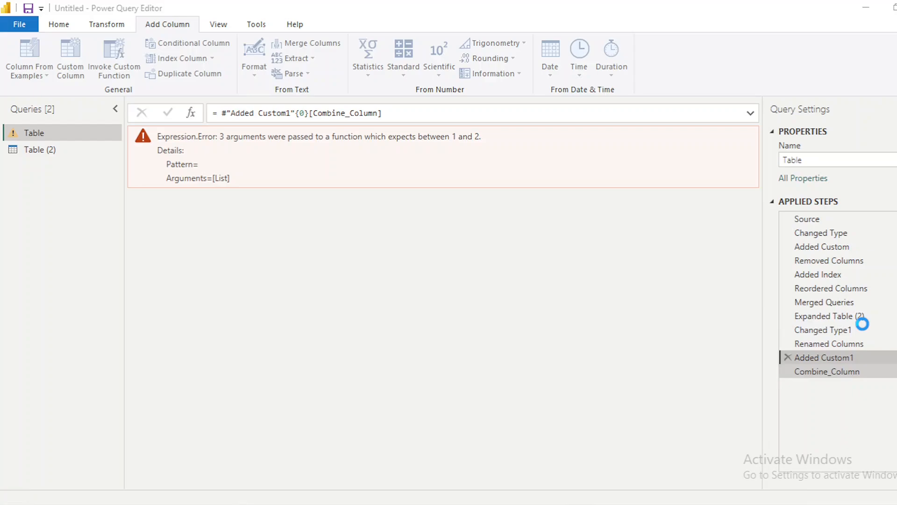
click(494, 218)
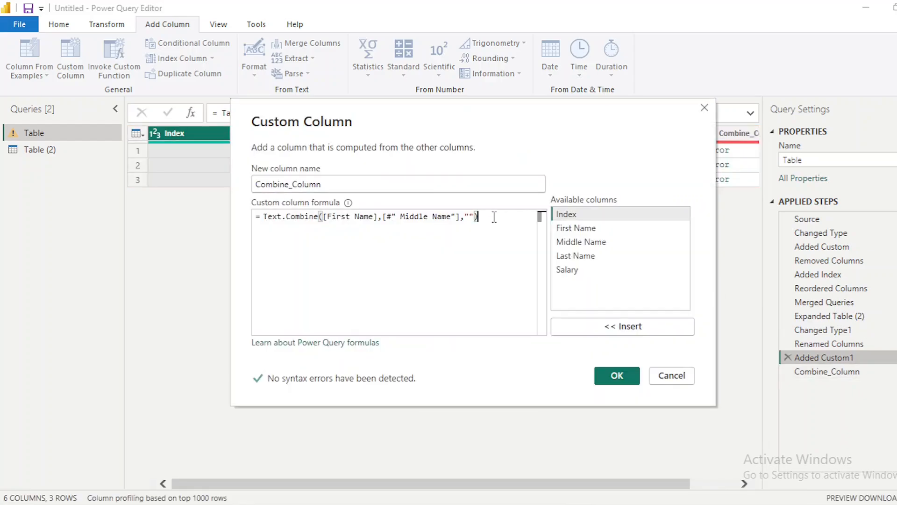
key(BackSpace)
key(BackSpace)
key(BackSpace)
key(BackSpace)
key(BackSpace)
key(BackSpace)
key(BackSpace)
key(BackSpace)
key(BackSpace)
key(BackSpace)
key(BackSpace)
key(BackSpace)
key(BackSpace)
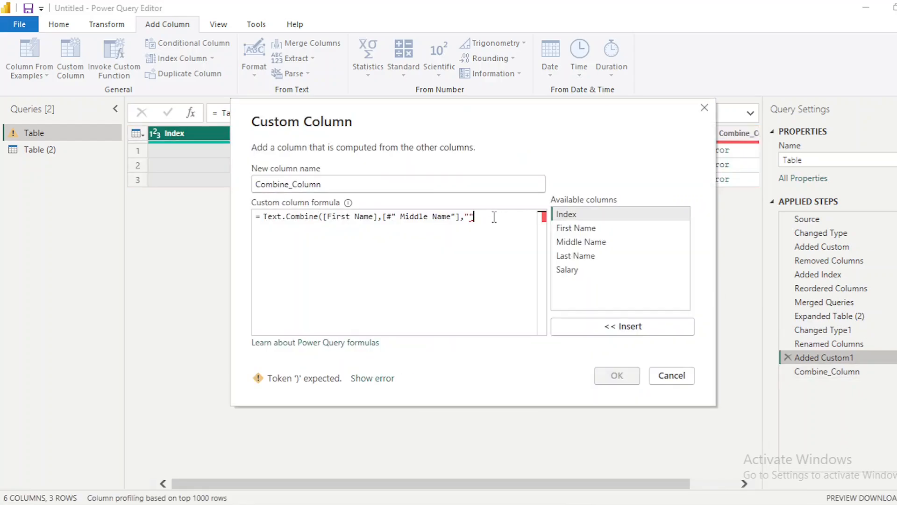
key(BackSpace)
key(BackSpace)
key(BackSpace)
key(BackSpace)
key(BackSpace)
key(BackSpace)
key(BackSpace)
key(BackSpace)
key(BackSpace)
key(BackSpace)
key(BackSpace)
key(BackSpace)
key(BackSpace)
key(BackSpace)
key(BackSpace)
key(BackSpace)
key(BackSpace)
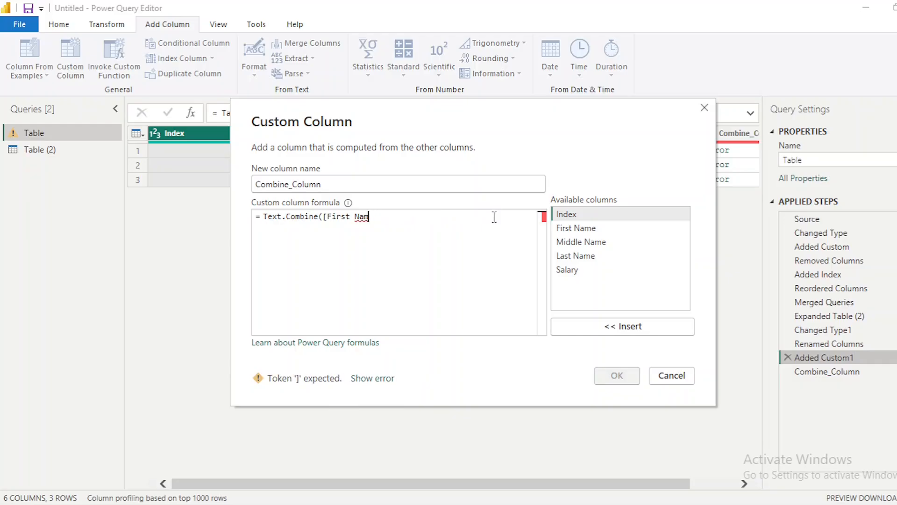
key(BackSpace)
key(BackSpace)
key(BackSpace)
key(BackSpace)
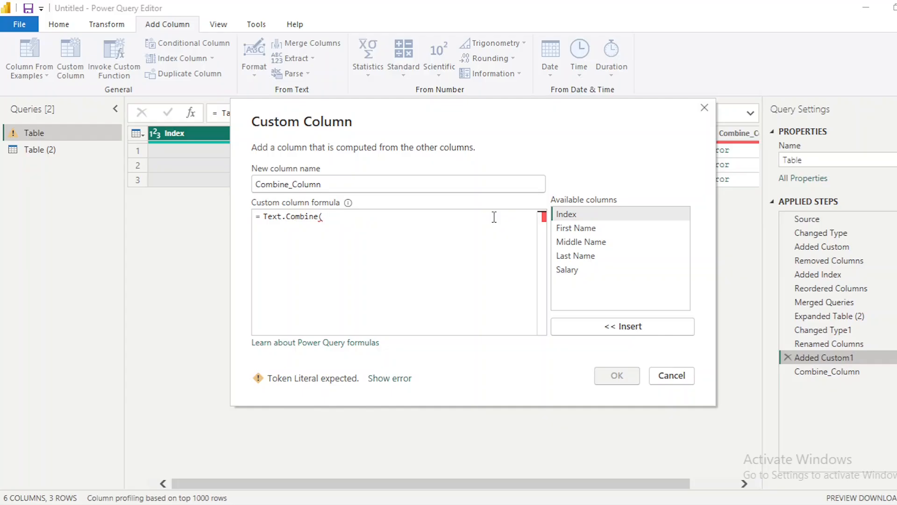
Step: Open a curly-brace list inside Text.Combine and insert the First Name and Middle Name columns, separated by a comma
text({)
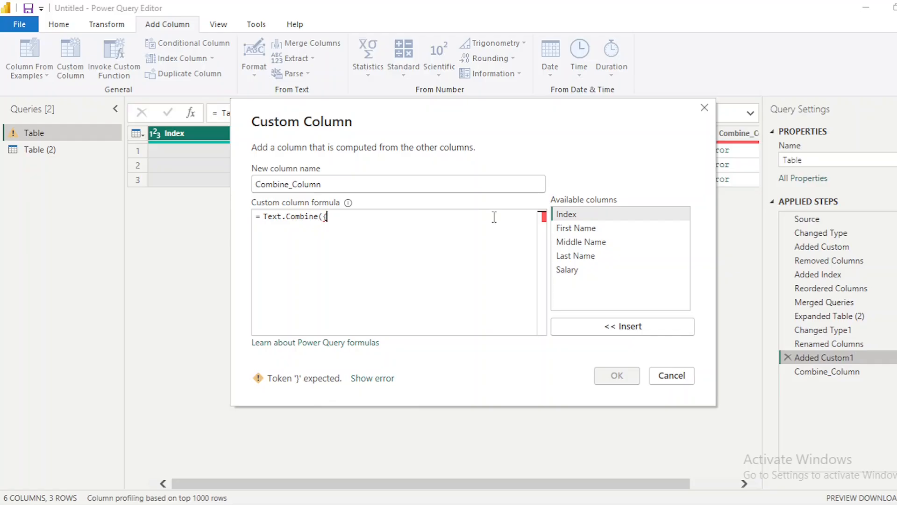
click(600, 227)
click(611, 327)
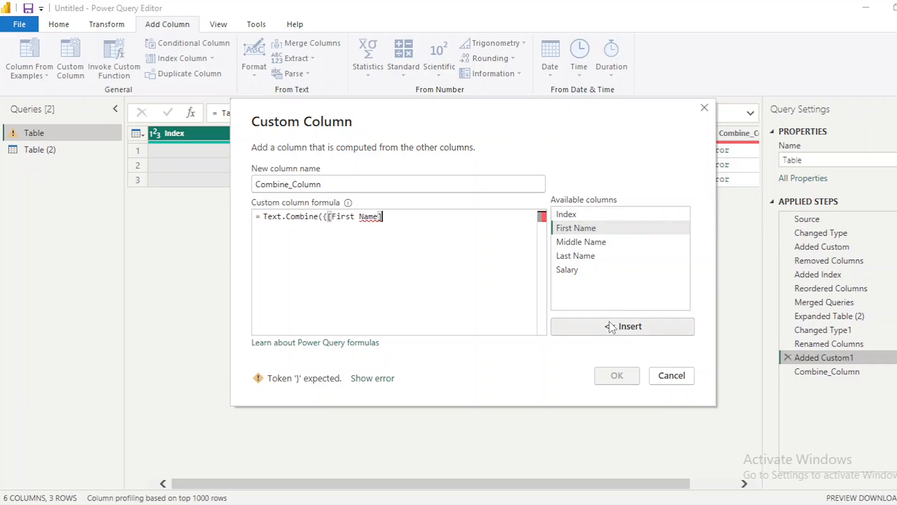
text(,)
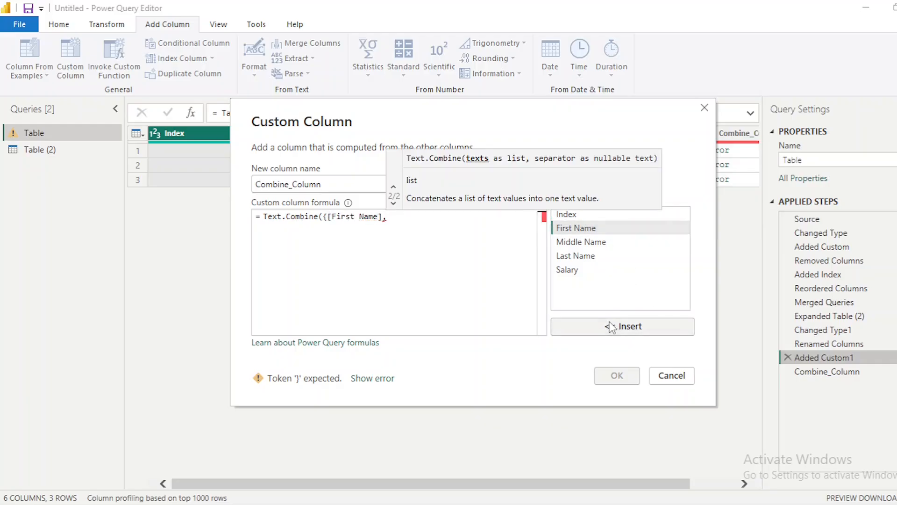
click(596, 247)
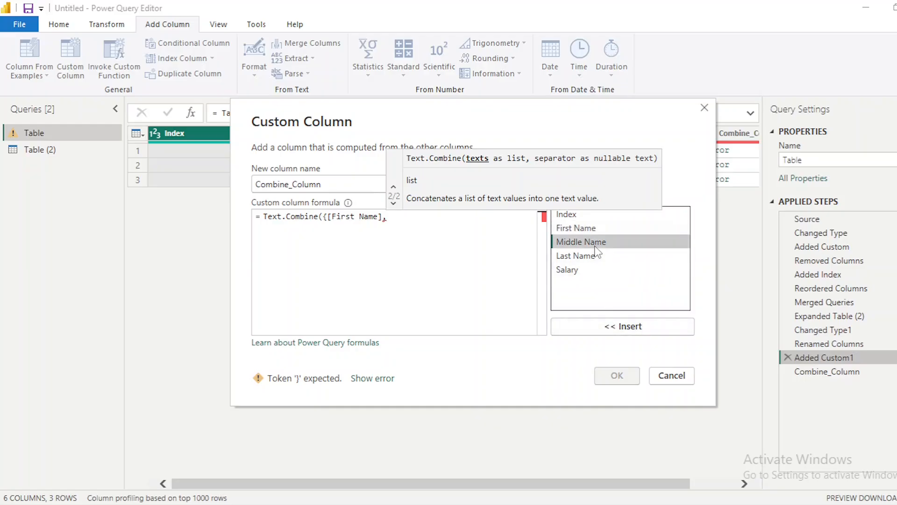
click(604, 326)
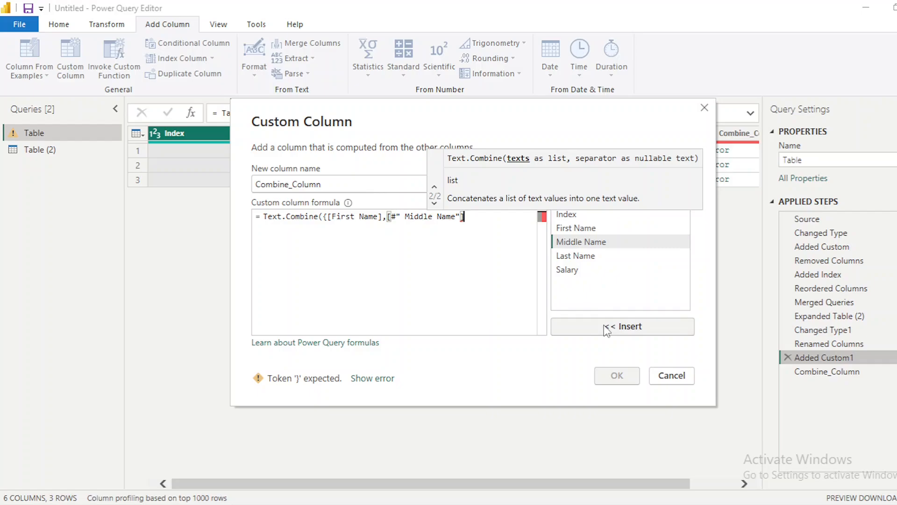
Step: Add the Last Name column as the third item of the Text.Combine list, followed by a comma and a new line
text(,last)
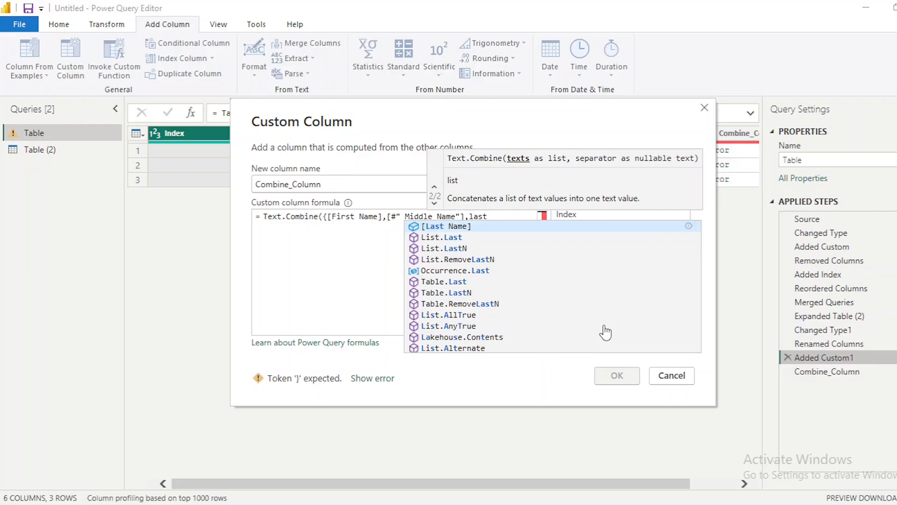
click(486, 229)
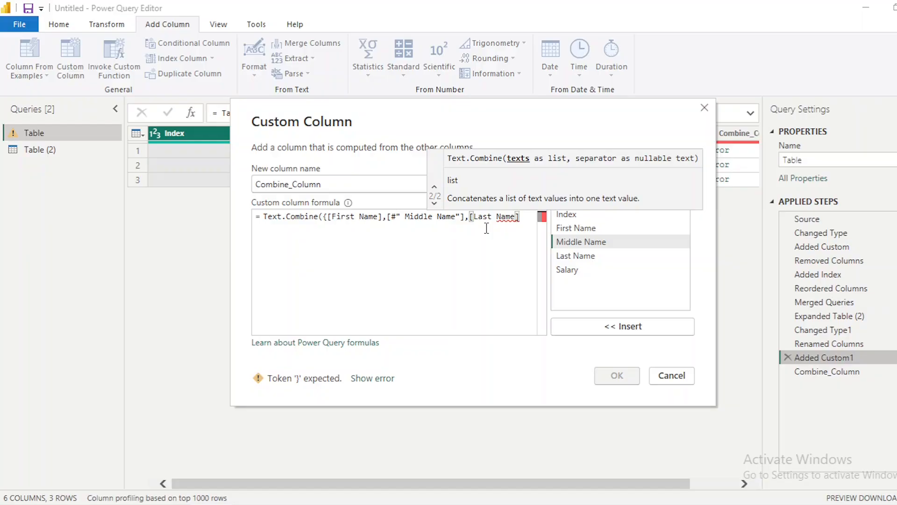
text(,)
key(Return)
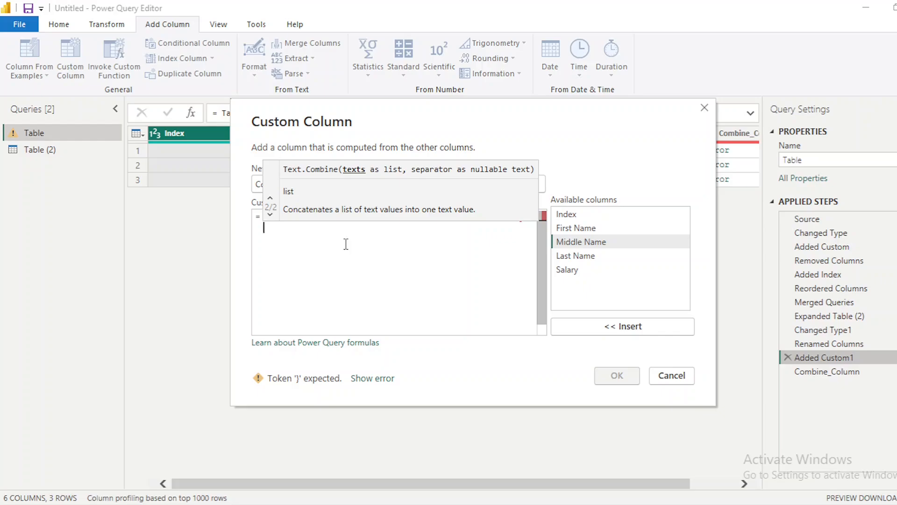
Step: Enter the Number.ToText function on the second line of the formula using the autocomplete suggestion
text(Num)
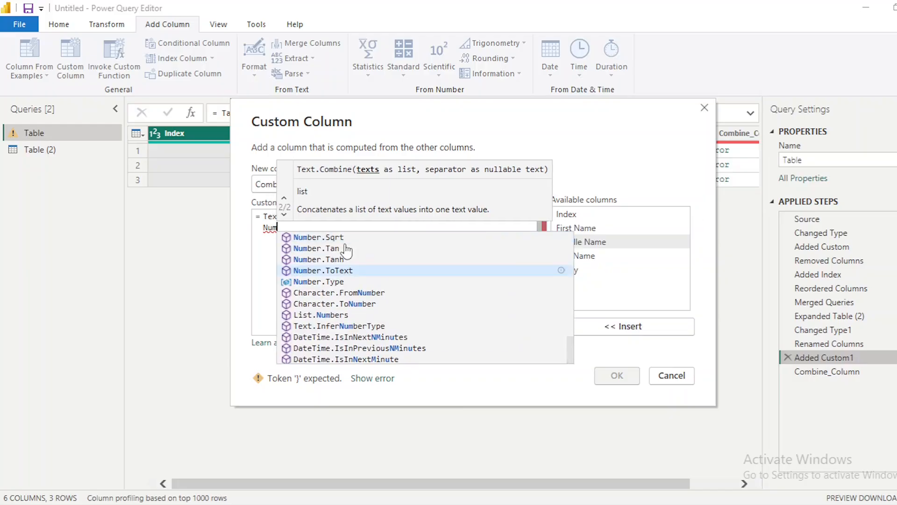
text(ber)
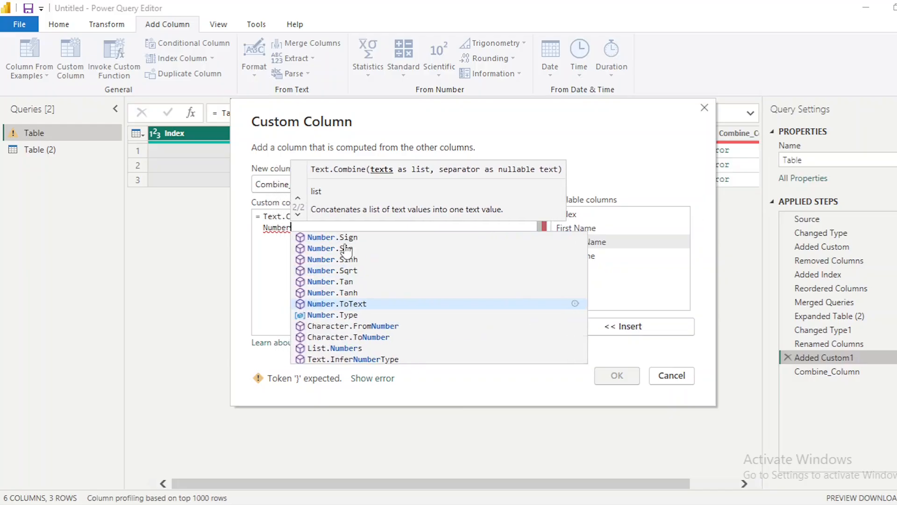
text(.To)
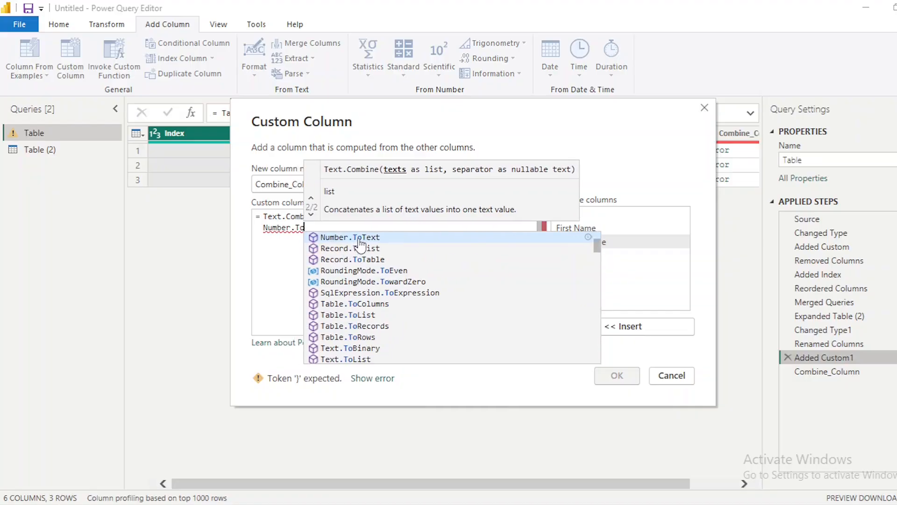
click(360, 237)
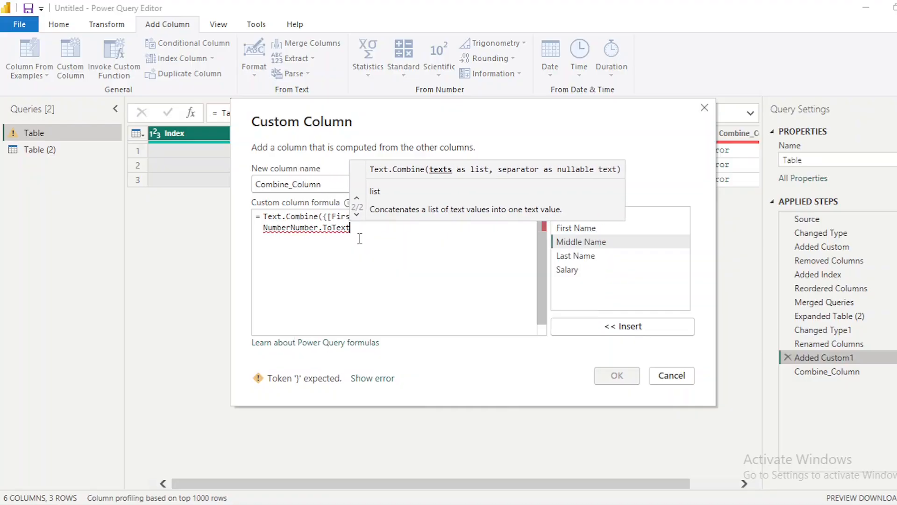
Step: Delete the duplicate "Number" prefix so the function name reads Number.ToText
click(290, 228)
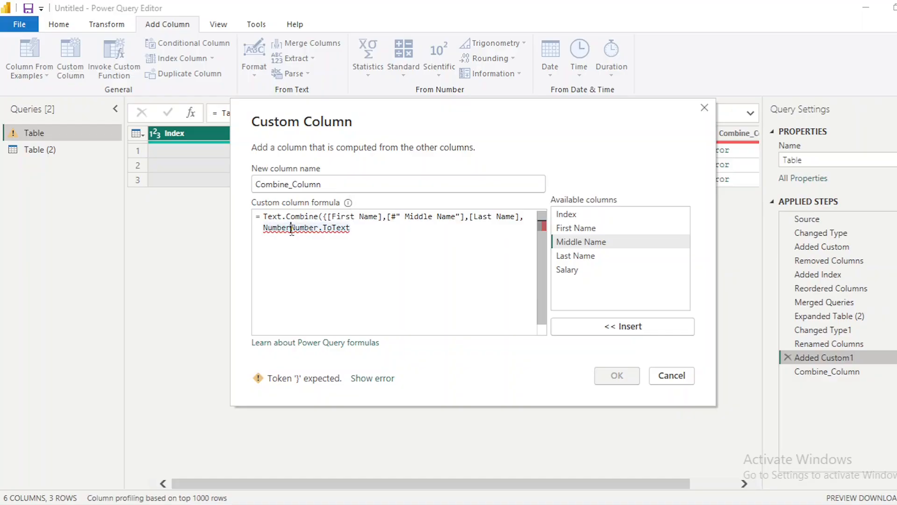
key(BackSpace)
key(BackSpace)
key(BackSpace)
key(BackSpace)
key(BackSpace)
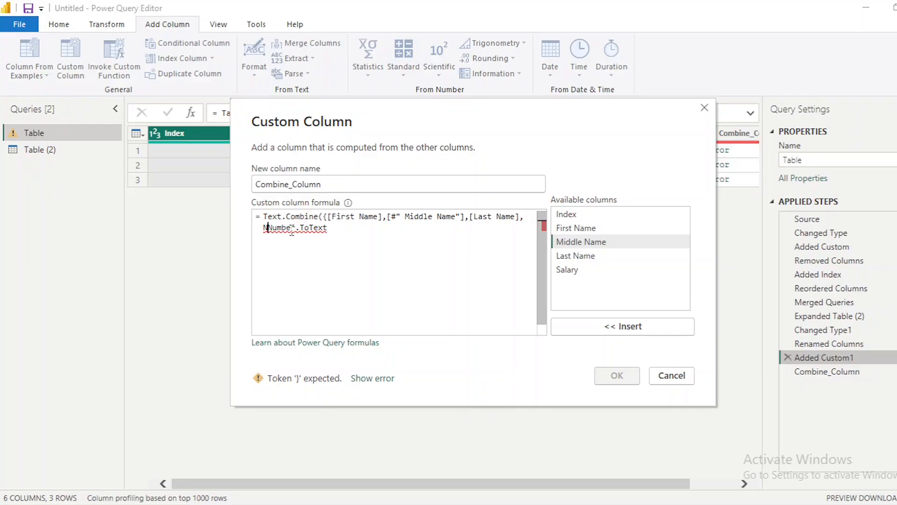
key(BackSpace)
Step: Complete the Number.ToText function with the Salary column as its argument in parentheses
key(End)
text(()
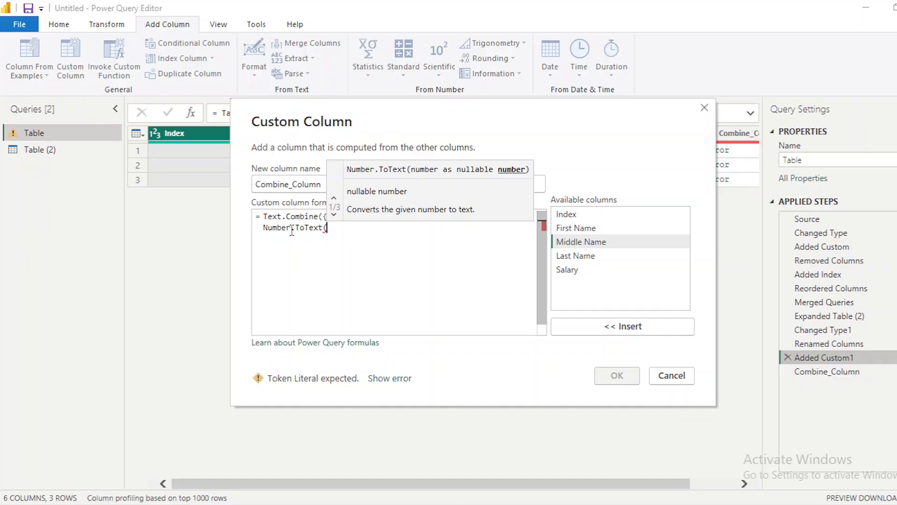
click(561, 271)
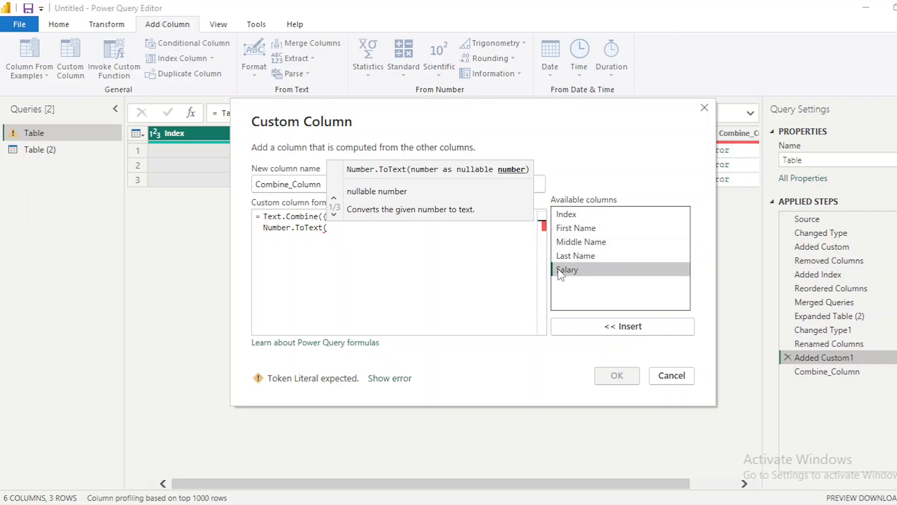
click(648, 325)
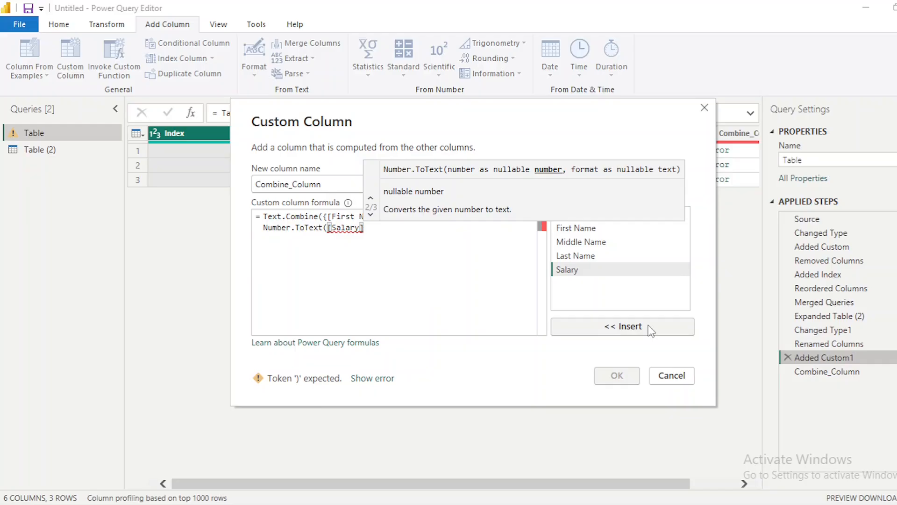
text())
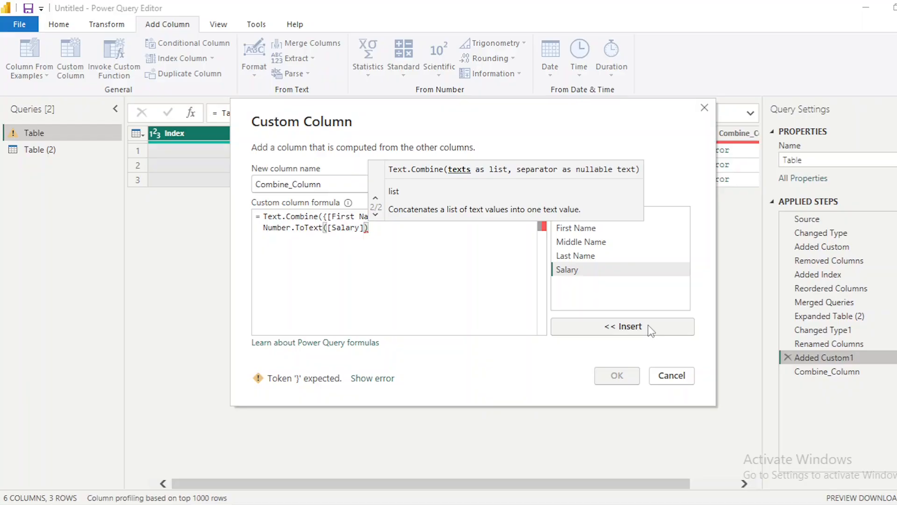
Step: Close the curly-brace list, add a single space " " as the separator, close Text.Combine, and apply the custom column
text(})
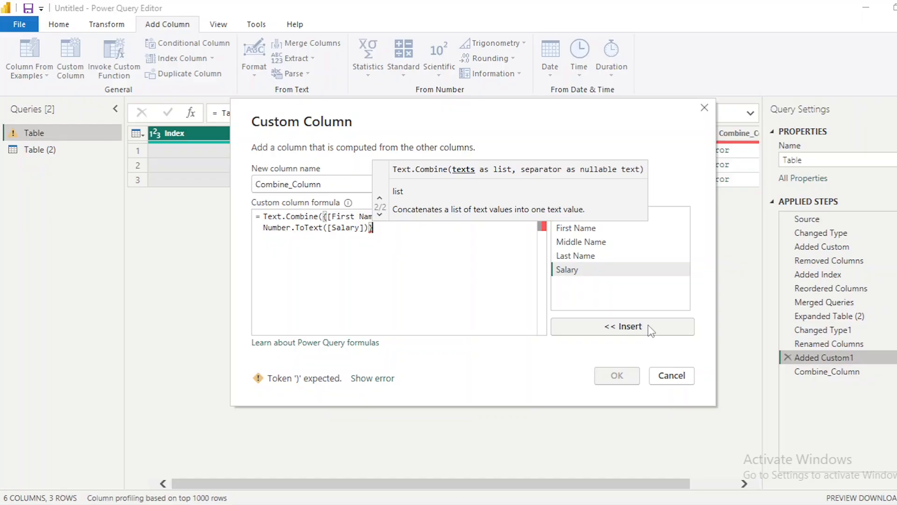
text(,)
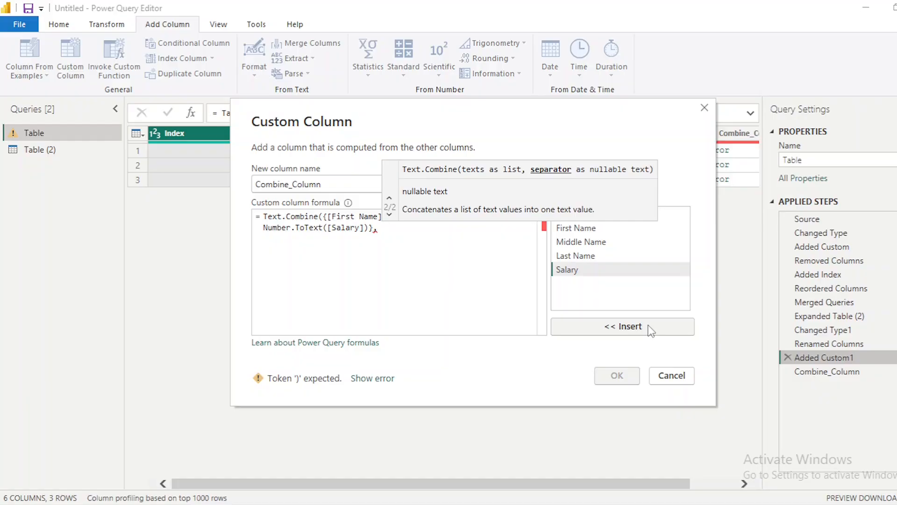
text(")
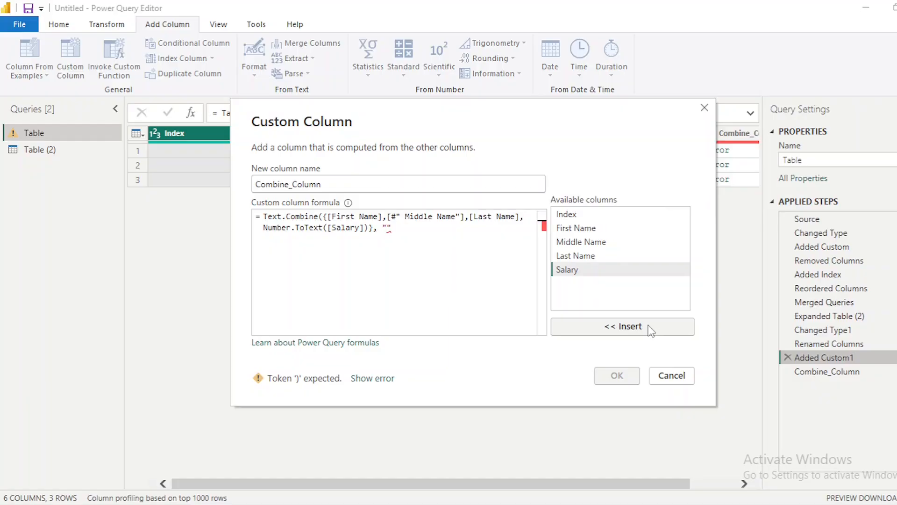
text( "))
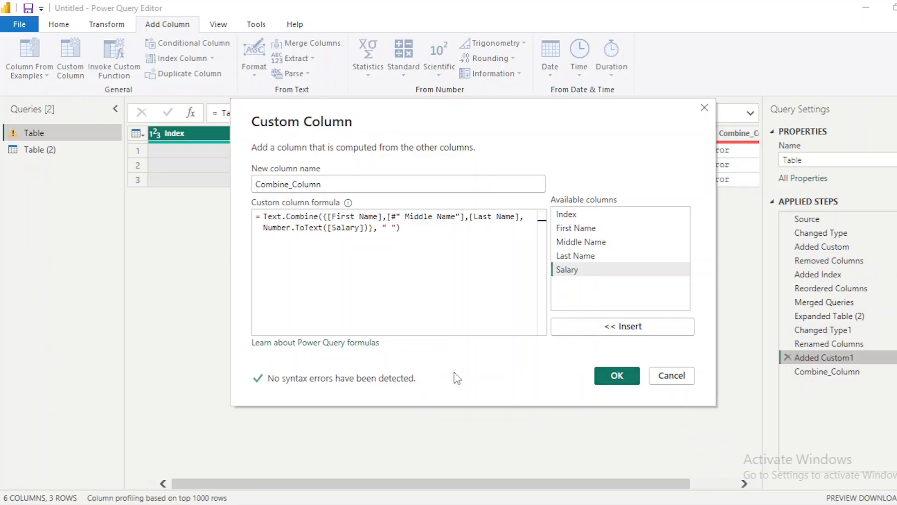
click(607, 378)
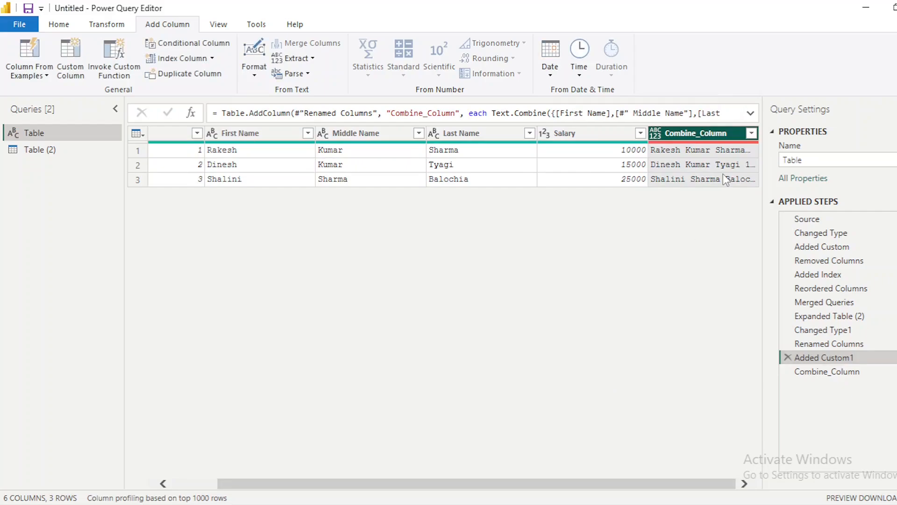
Step: Inspect the full Combine_Column value in the first row, and review the formula in the Added Custom1 step's settings
click(722, 150)
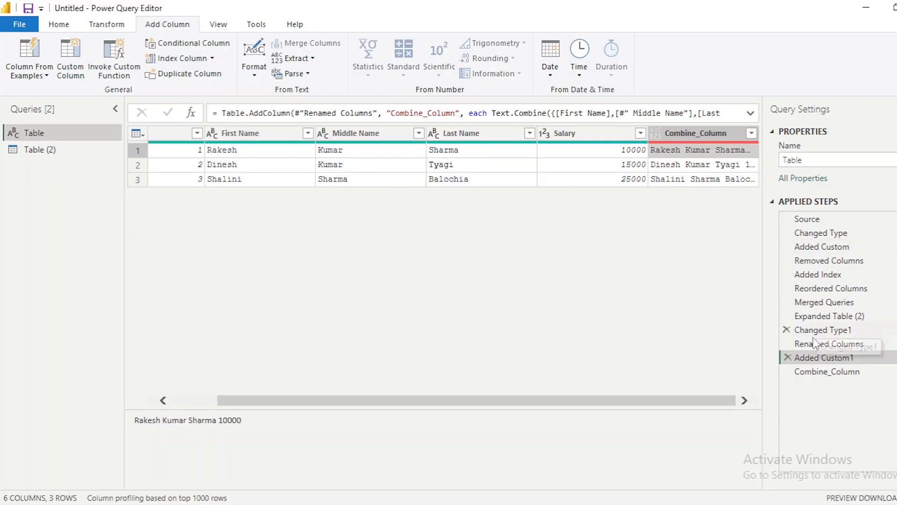
right_click(810, 353)
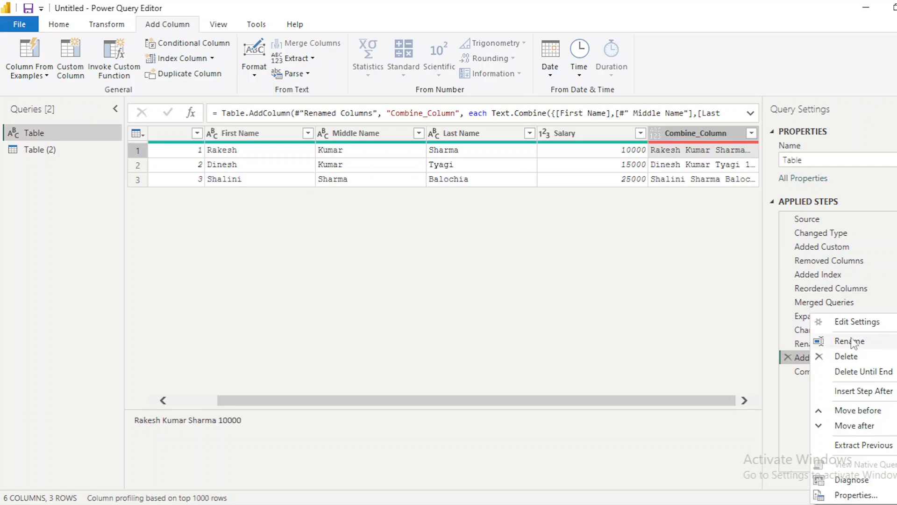
click(872, 323)
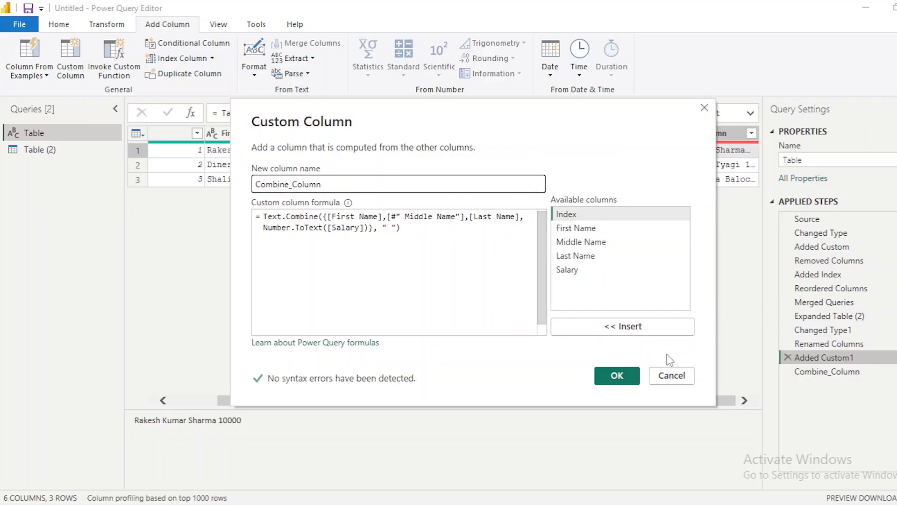
click(627, 371)
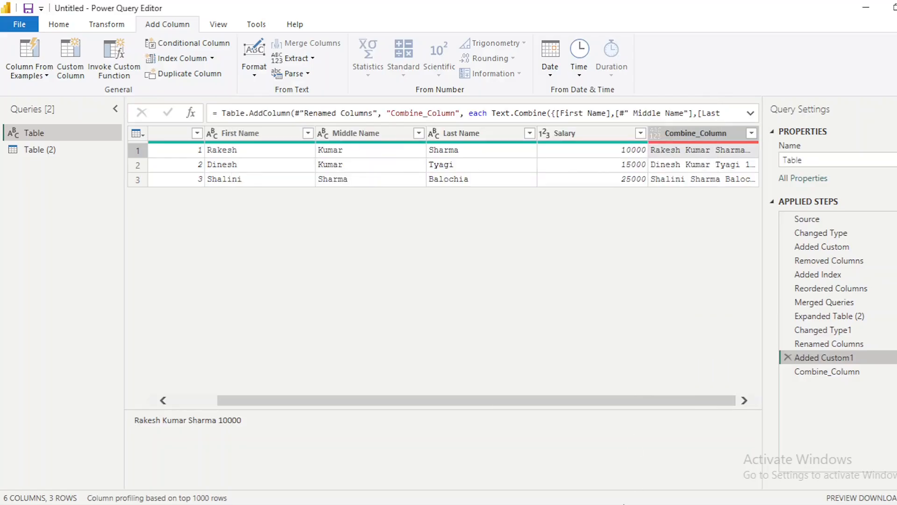
key(alt+Tab)
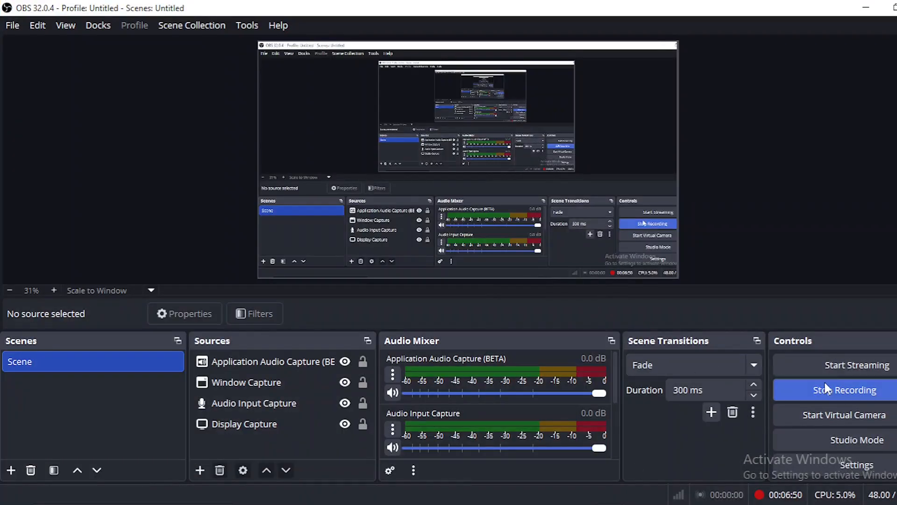